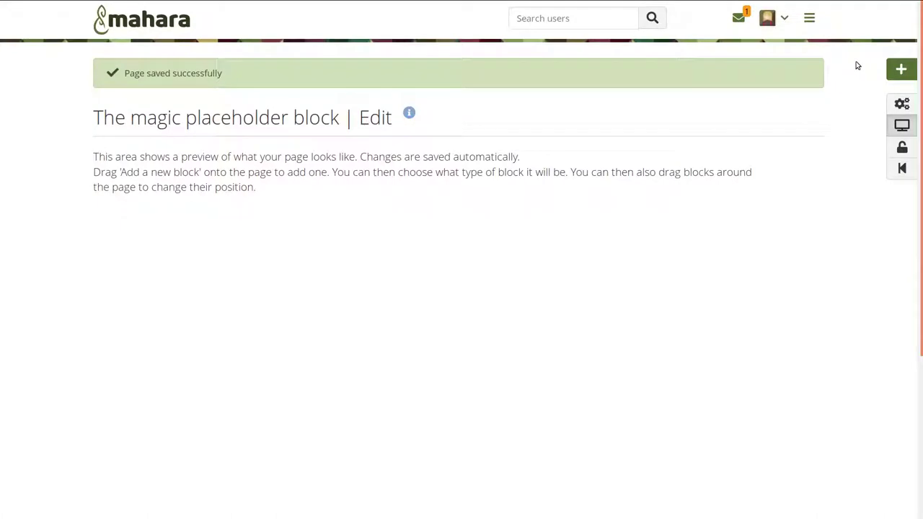
- Add a new block to the page and save it with the title 'Self-reflection'
{"action": "left_click_drag", "start_coordinate": [901, 68], "coordinate": [581, 238]}
{"action": "left_click", "coordinate": [661, 49]}
{"action": "double_click", "coordinate": [661, 49]}
{"action": "type", "text": "Self-reflection"}
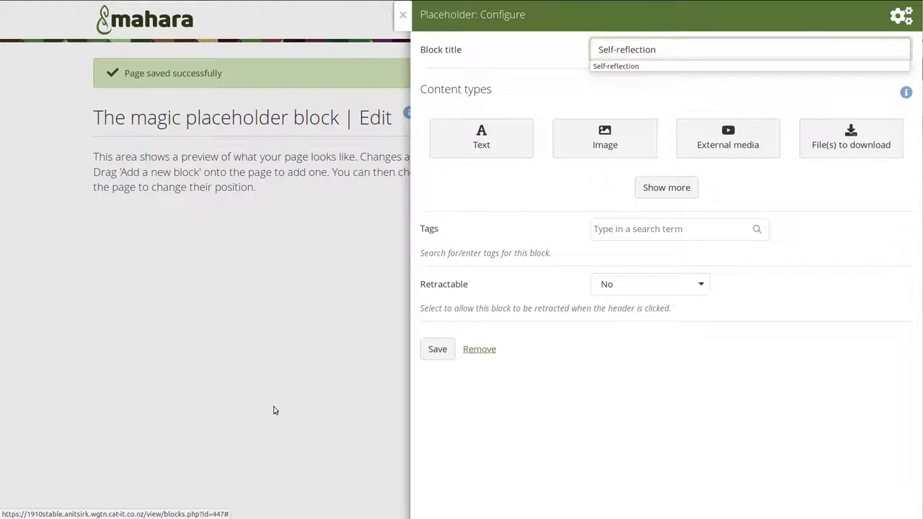
{"action": "left_click", "coordinate": [437, 349]}
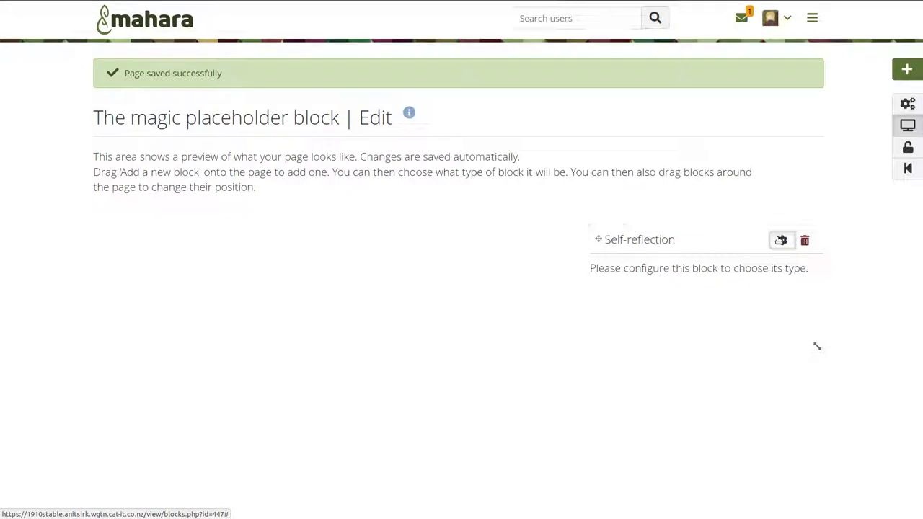
- Make the Self-reflection block an Image block showing wellington.jpg
{"action": "left_click", "coordinate": [781, 240]}
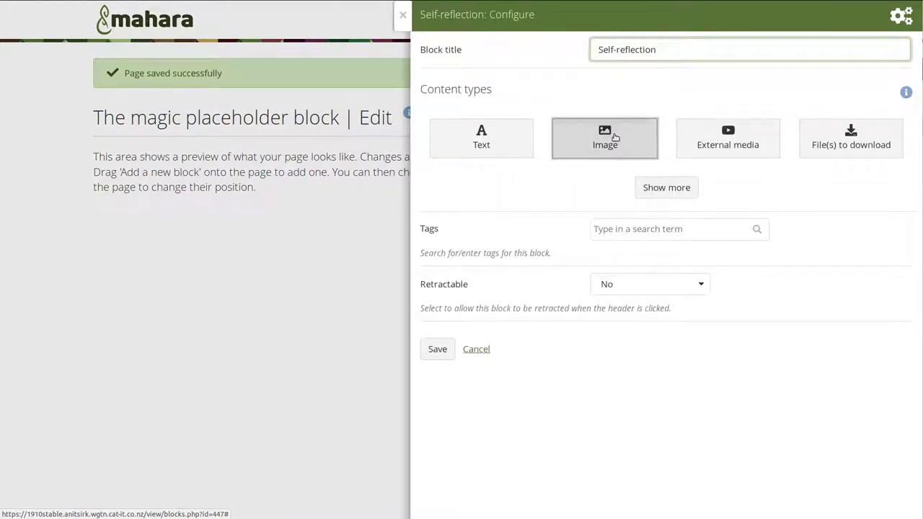
{"action": "left_click", "coordinate": [614, 137]}
{"action": "left_click", "coordinate": [595, 92]}
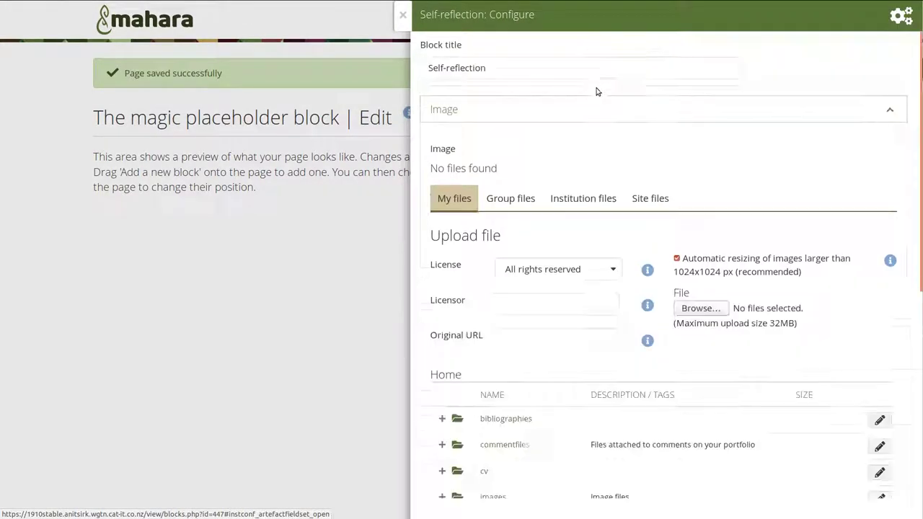
{"action": "scroll", "coordinate": [587, 262], "scroll_direction": "down", "scroll_amount": 5}
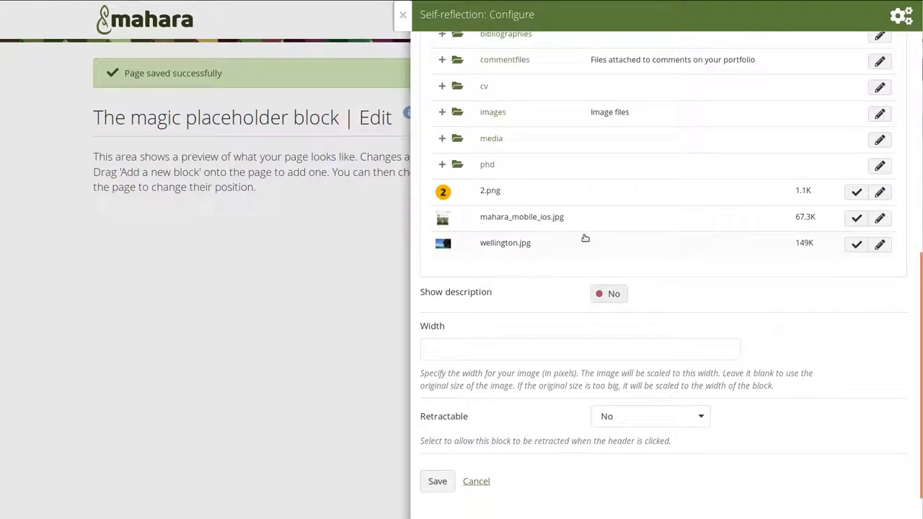
{"action": "left_click", "coordinate": [585, 238]}
{"action": "left_click", "coordinate": [440, 290]}
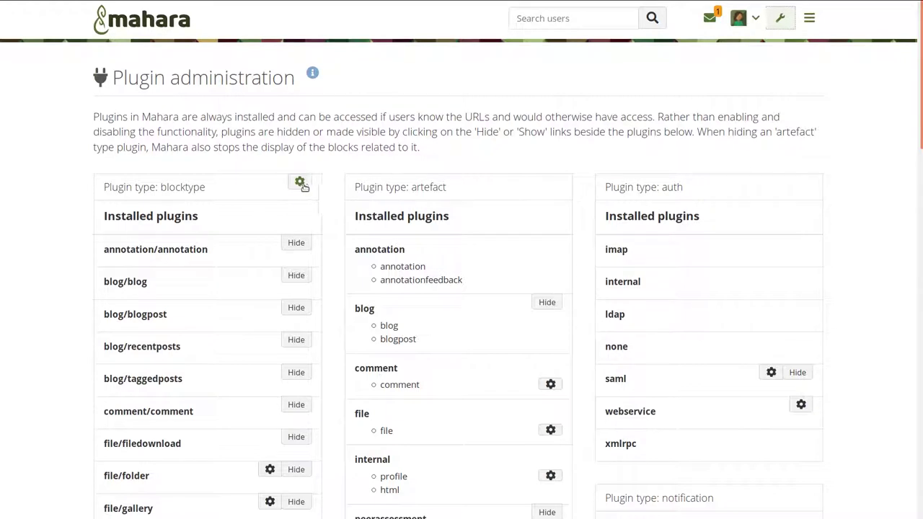
- In the blocktype plugin settings, move PDF and then Peer assessment up into the top row
{"action": "left_click", "coordinate": [300, 181]}
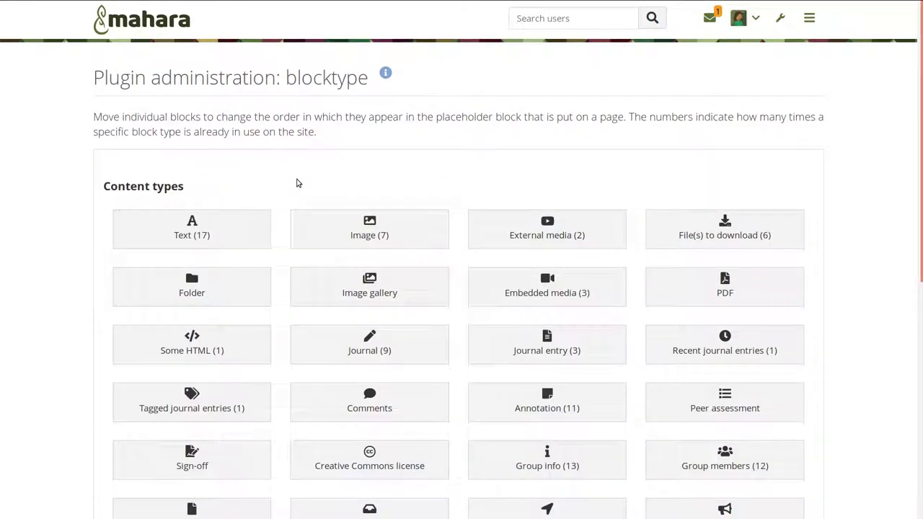
{"action": "left_click_drag", "start_coordinate": [719, 292], "coordinate": [719, 235]}
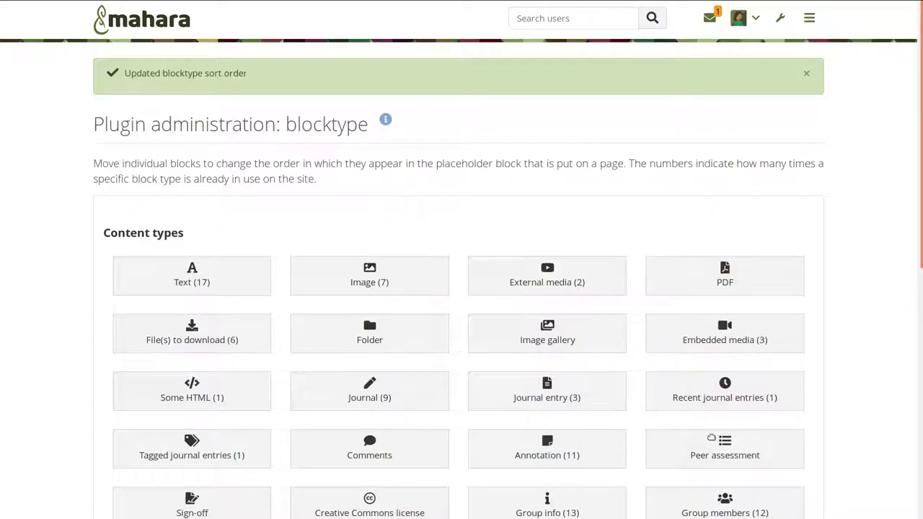
{"action": "left_click_drag", "start_coordinate": [699, 454], "coordinate": [670, 281]}
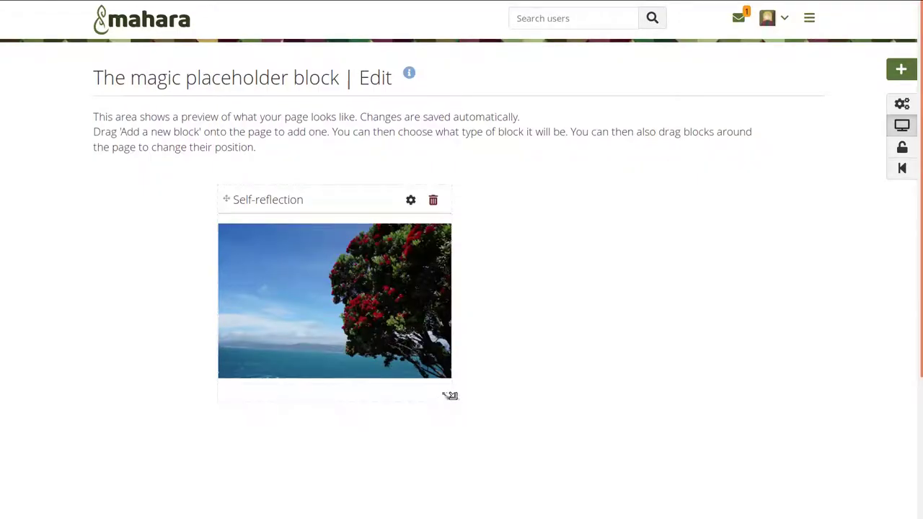
- Enlarge the Self-reflection block, move it left, and add a widened Text block beside it
{"action": "left_click_drag", "start_coordinate": [450, 396], "coordinate": [624, 491]}
{"action": "left_click_drag", "start_coordinate": [519, 194], "coordinate": [399, 196]}
{"action": "left_click_drag", "start_coordinate": [902, 70], "coordinate": [550, 202]}
{"action": "left_click", "coordinate": [496, 146]}
{"action": "left_click", "coordinate": [438, 366]}
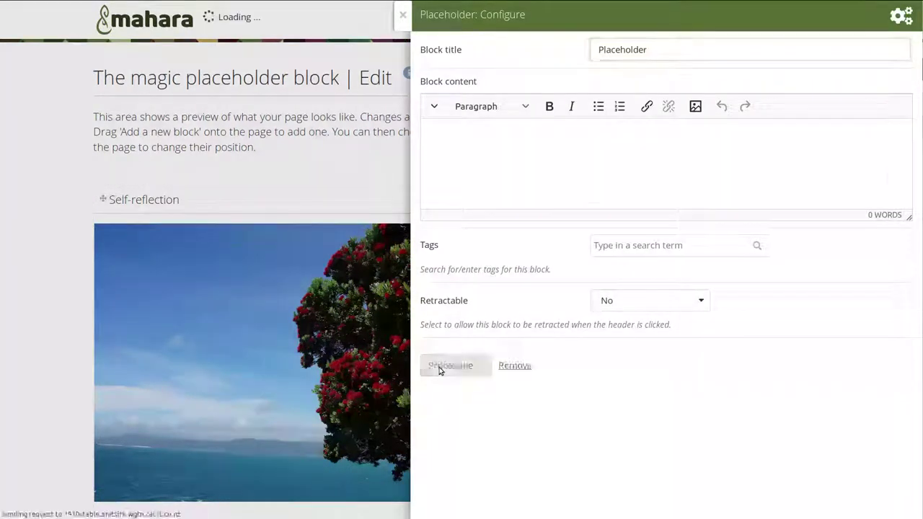
{"action": "left_click_drag", "start_coordinate": [754, 305], "coordinate": [821, 311]}
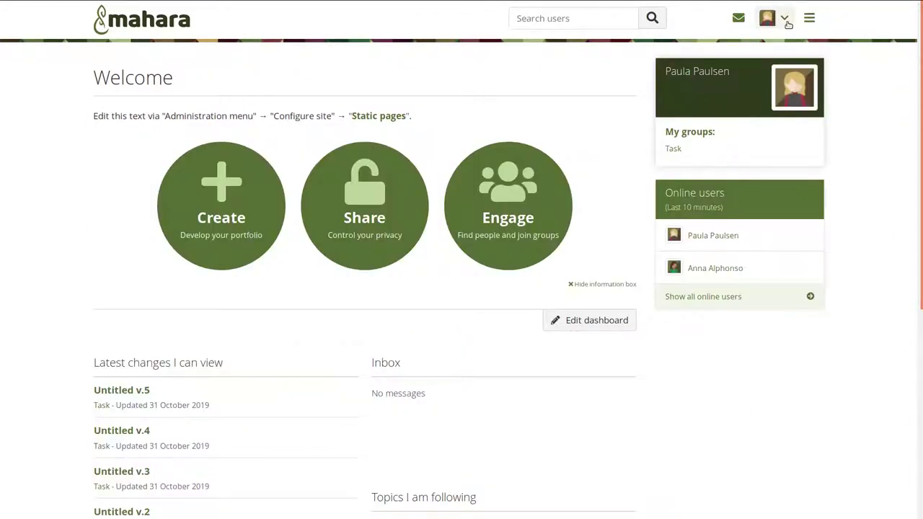
- Turn on Accessible page creation in Preferences, then save the new Accessible page's settings
{"action": "left_click", "coordinate": [782, 18]}
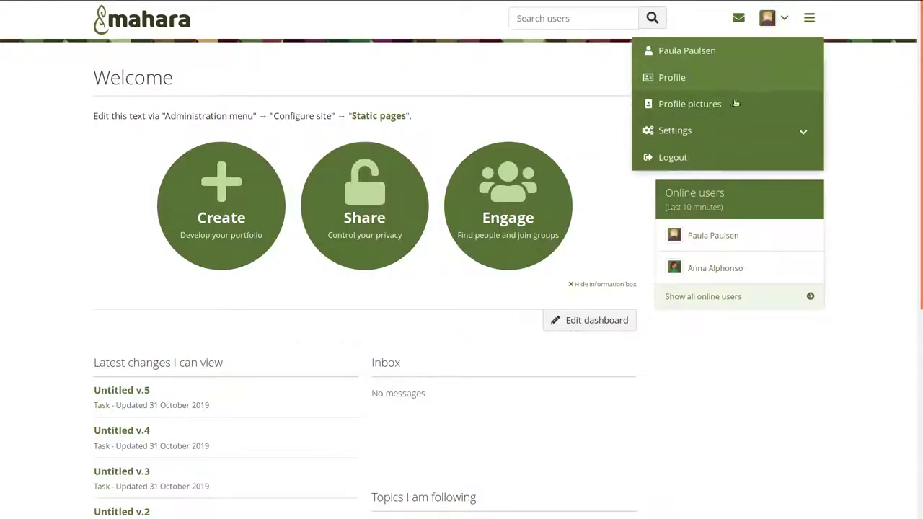
{"action": "left_click", "coordinate": [731, 130]}
{"action": "left_click", "coordinate": [723, 156]}
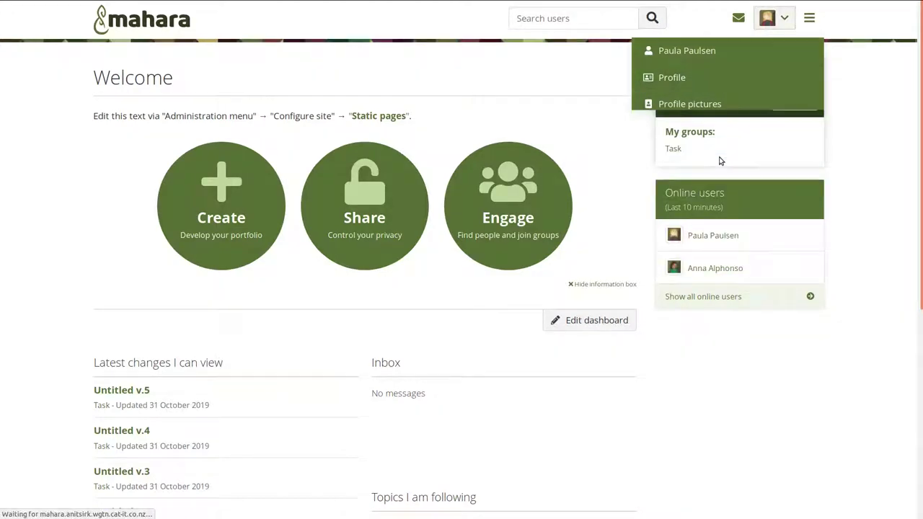
{"action": "scroll", "coordinate": [522, 330], "scroll_direction": "down", "scroll_amount": 15}
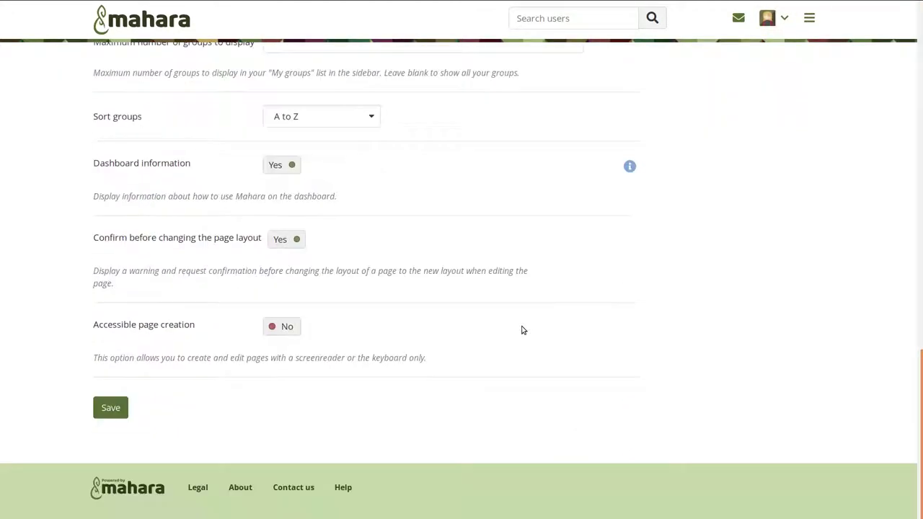
{"action": "left_click", "coordinate": [108, 407]}
{"action": "scroll", "coordinate": [382, 228], "scroll_direction": "down", "scroll_amount": 5}
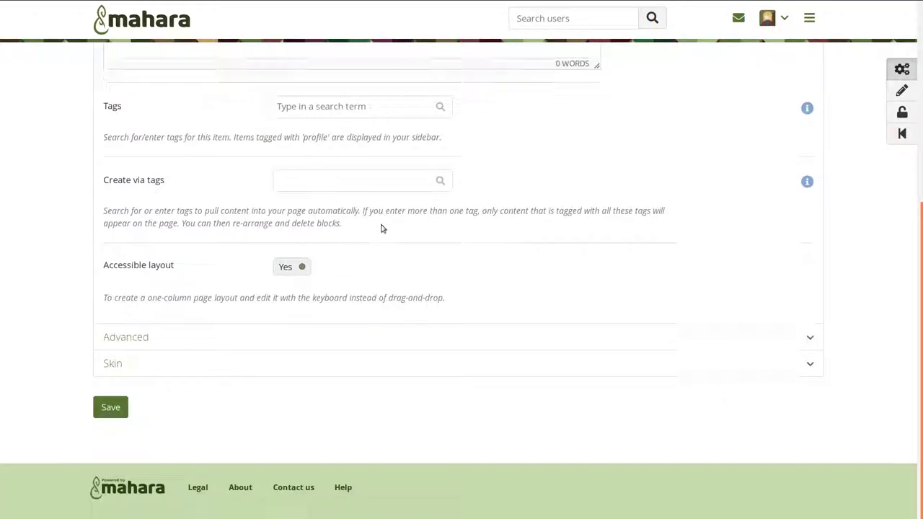
{"action": "left_click", "coordinate": [106, 413]}
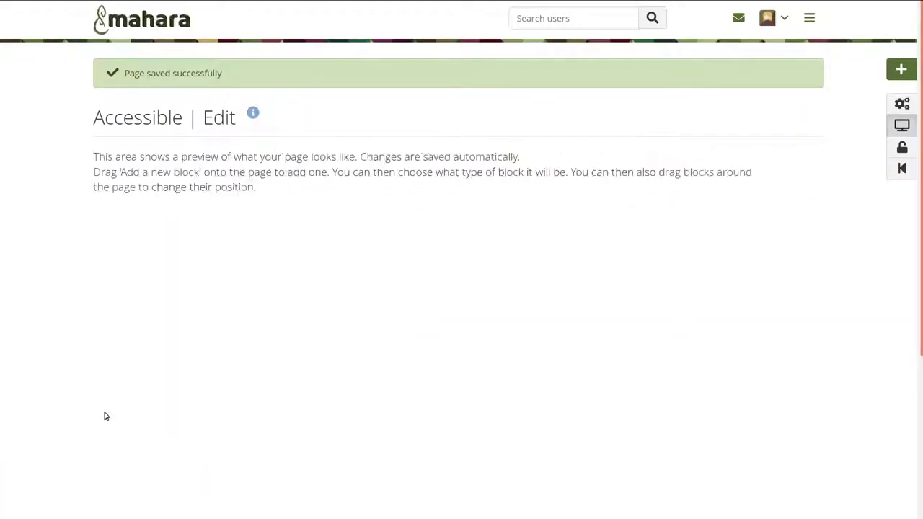
- Add a Text block at the bottom of the Accessible page
{"action": "left_click", "coordinate": [901, 68]}
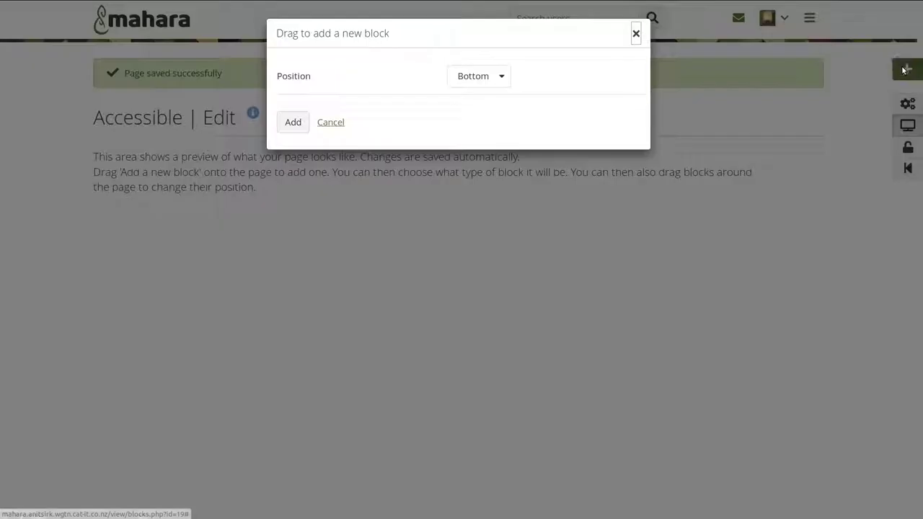
{"action": "left_click", "coordinate": [307, 122]}
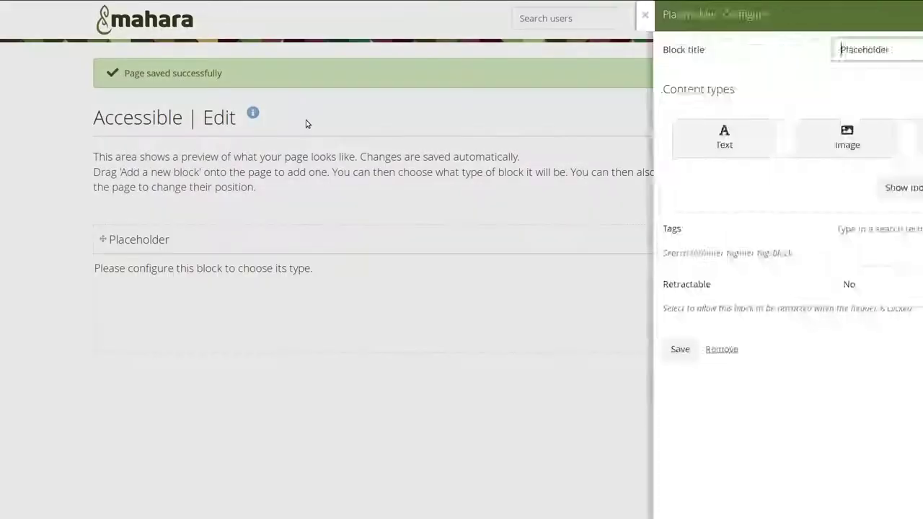
{"action": "left_click", "coordinate": [472, 147]}
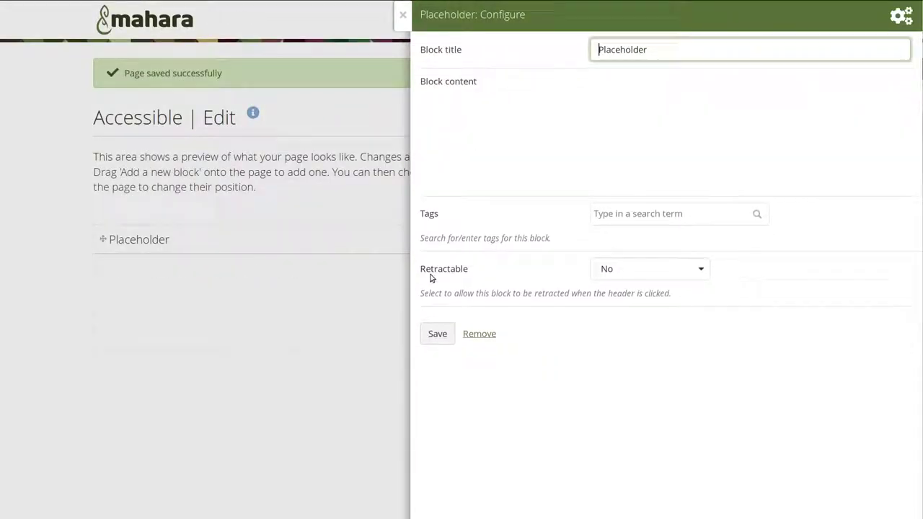
{"action": "left_click", "coordinate": [436, 365]}
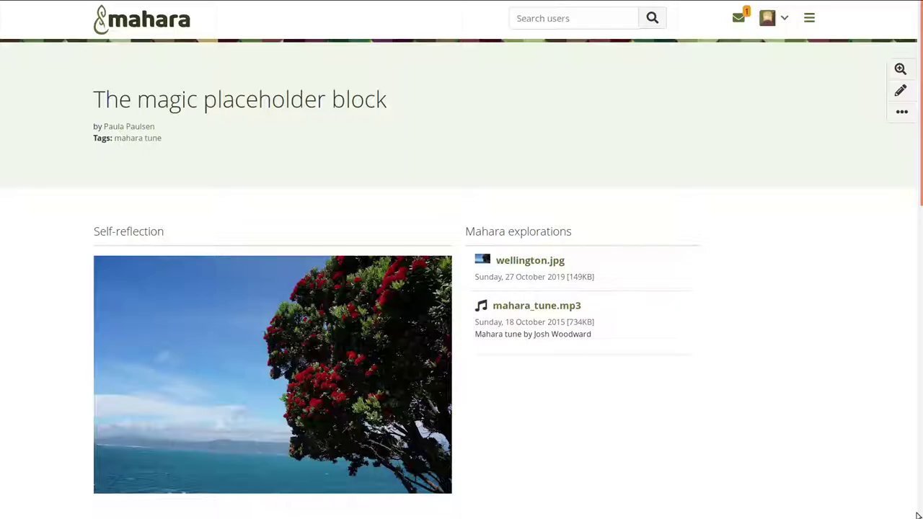
- Check the Self-reflection image's details, then open wellington.jpg from the Mahara explorations list
{"action": "left_click", "coordinate": [300, 415]}
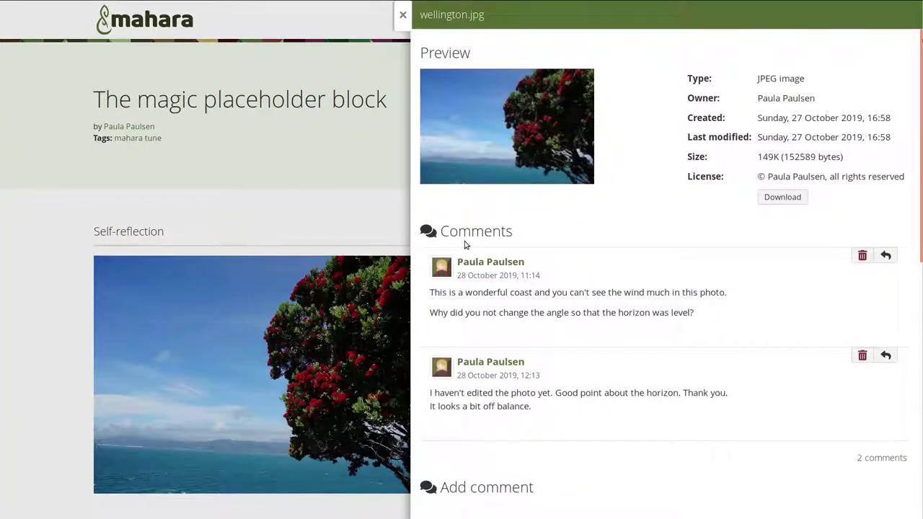
{"action": "left_click", "coordinate": [402, 15]}
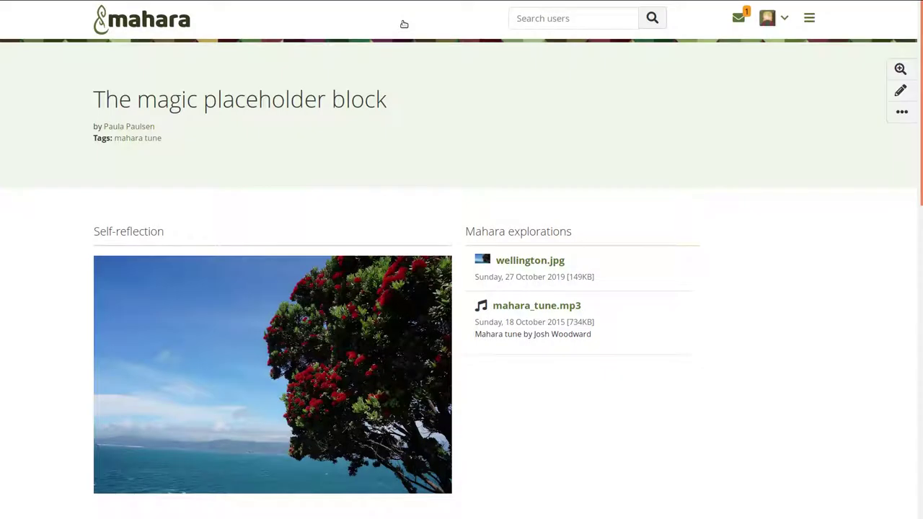
{"action": "left_click", "coordinate": [502, 265]}
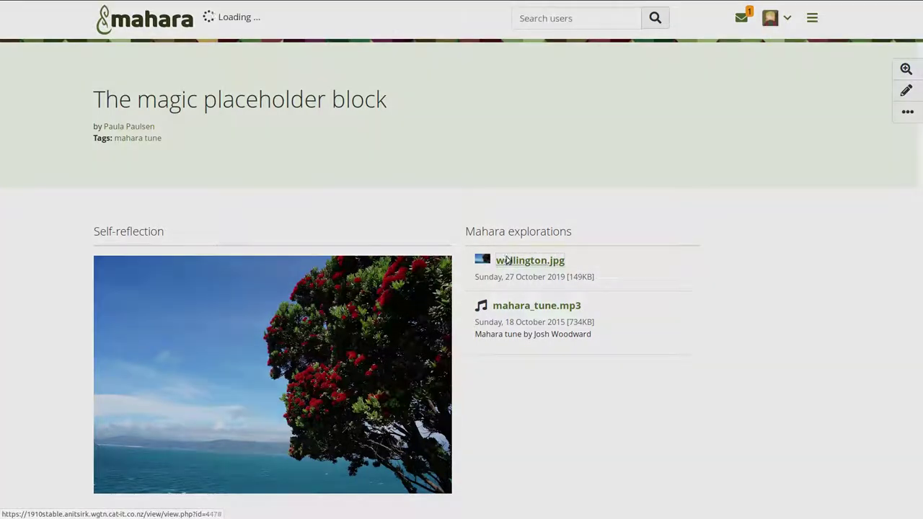
- Post a comment about vibrant colours on wellington.jpg, then open a block's Add comment form
{"action": "scroll", "coordinate": [600, 274], "scroll_direction": "down", "scroll_amount": 5}
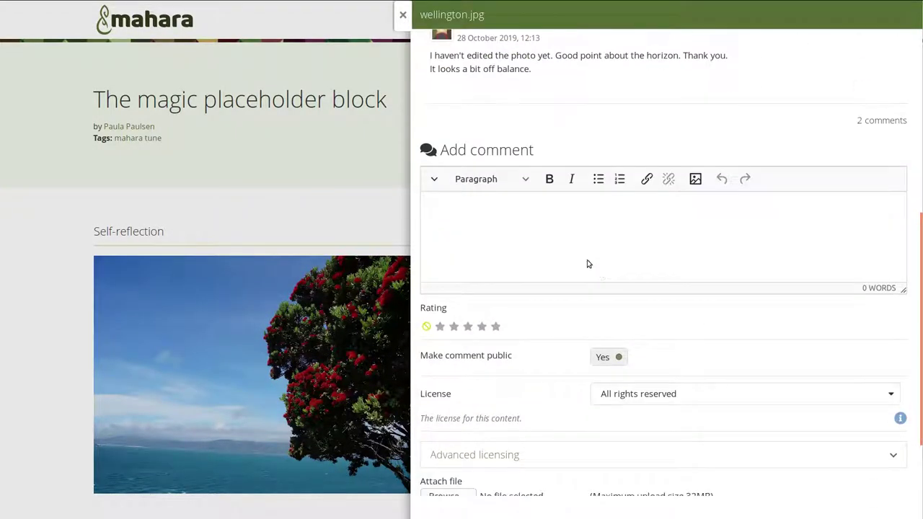
{"action": "type", "text": "The vibrant colours are my favorites."}
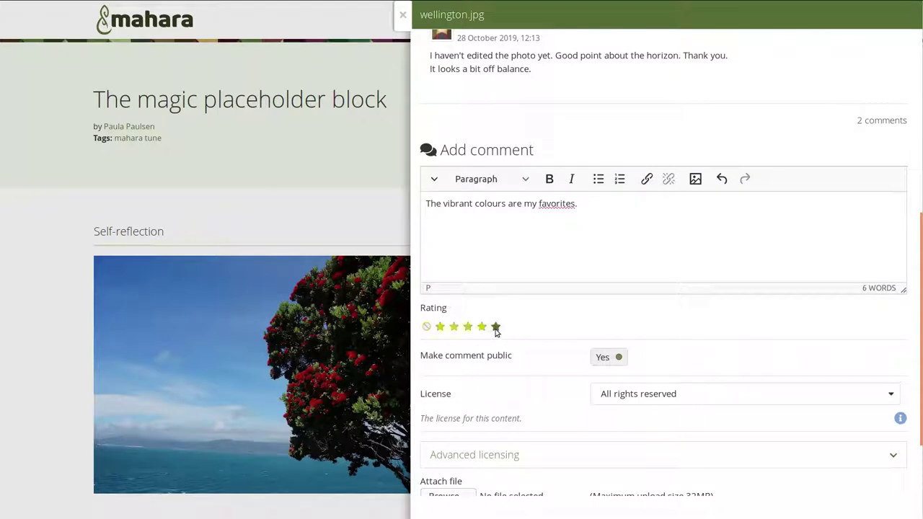
{"action": "scroll", "coordinate": [577, 415], "scroll_direction": "down", "scroll_amount": 3}
{"action": "left_click", "coordinate": [450, 465]}
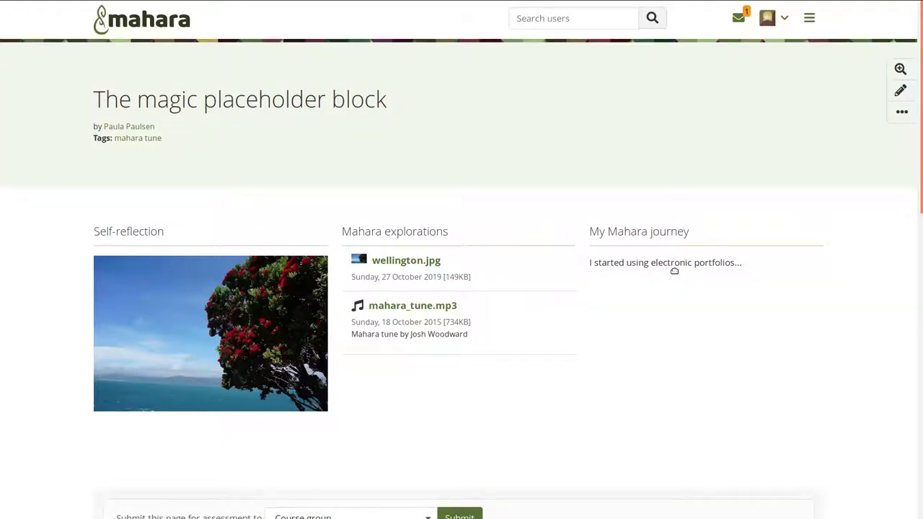
{"action": "left_click", "coordinate": [899, 69]}
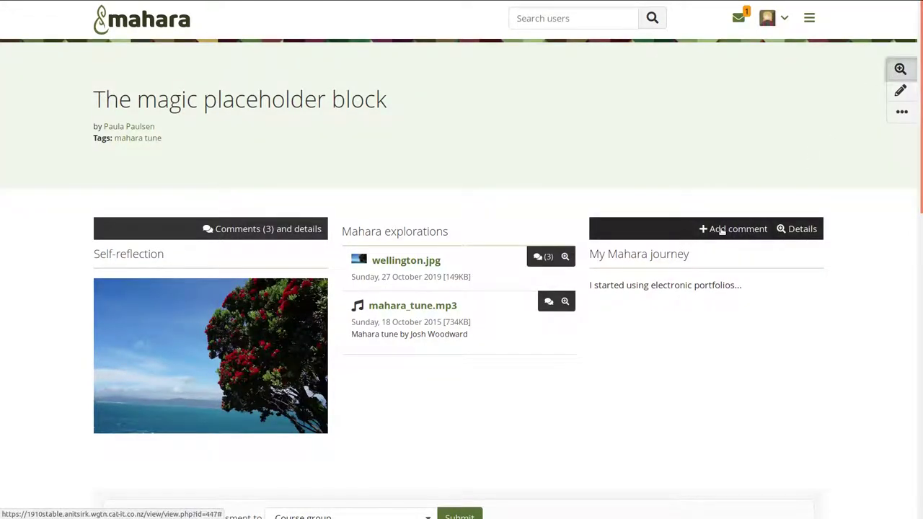
{"action": "left_click", "coordinate": [721, 229]}
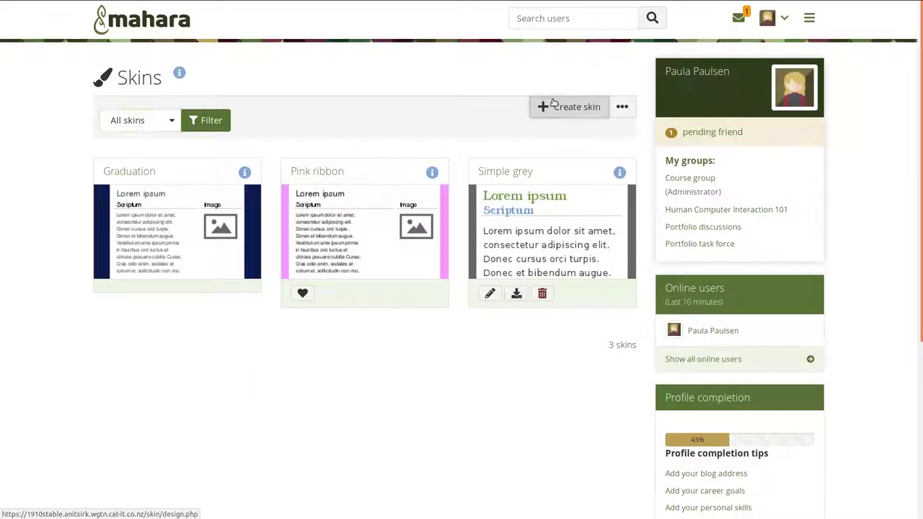
- Create a new skin titled 'Yellow' with header background colour ba9c53
{"action": "left_click", "coordinate": [552, 105]}
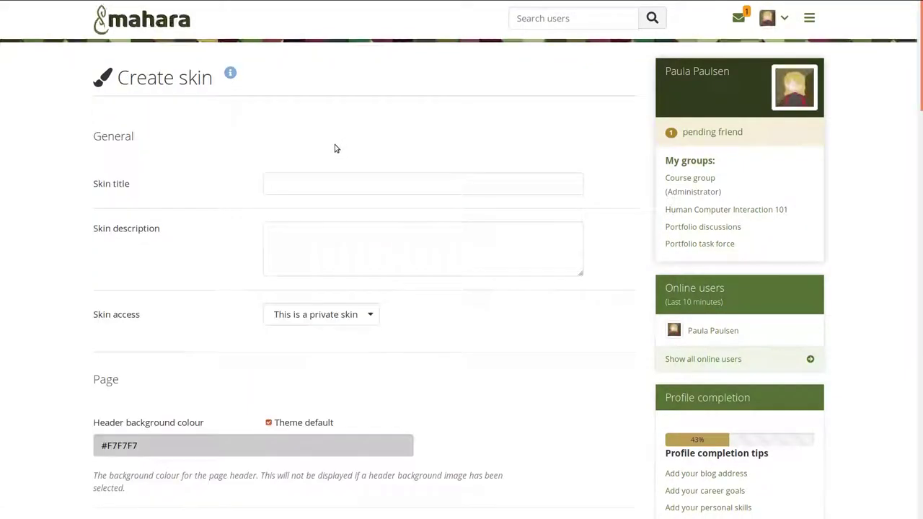
{"action": "left_click", "coordinate": [323, 180]}
{"action": "type", "text": "Yellow"}
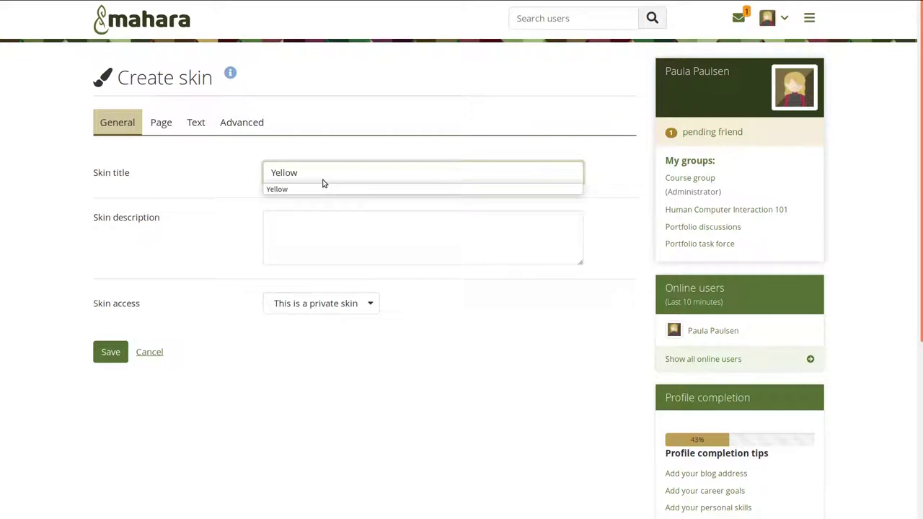
{"action": "left_click", "coordinate": [162, 123]}
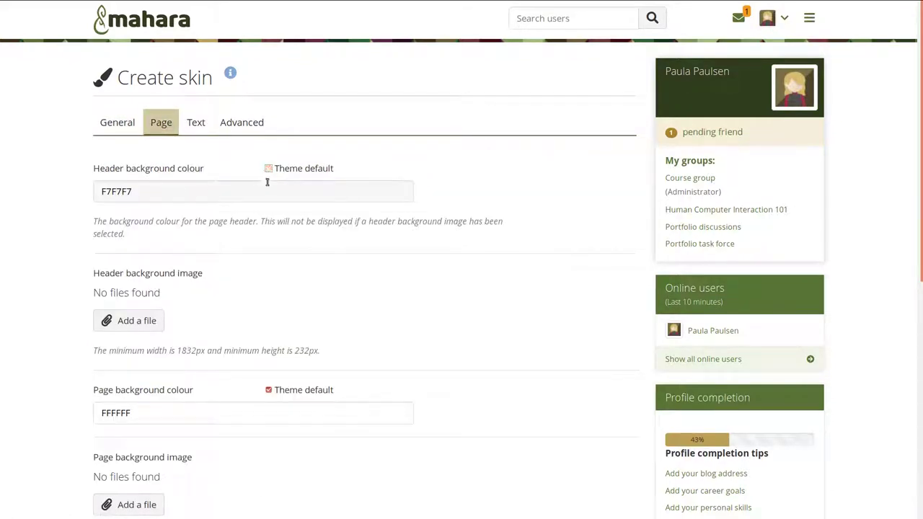
{"action": "left_click", "coordinate": [267, 185]}
{"action": "type", "text": "bab633"}
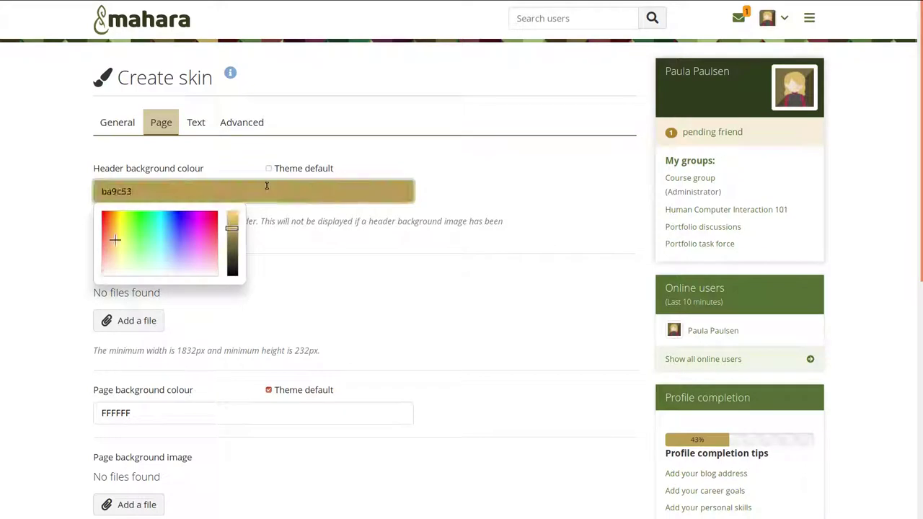
{"action": "left_click", "coordinate": [196, 122]}
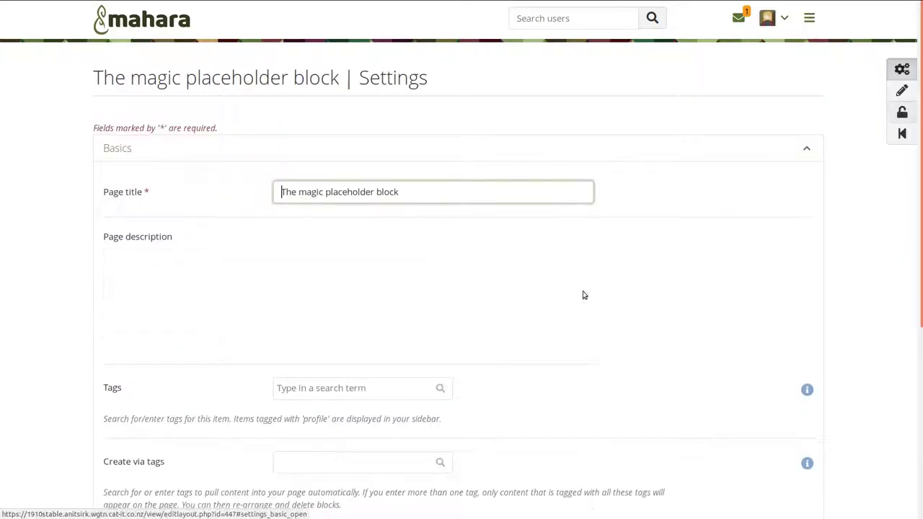
- Apply the Yellow skin in the page settings, save, and display the page
{"action": "scroll", "coordinate": [576, 298], "scroll_direction": "down", "scroll_amount": 5}
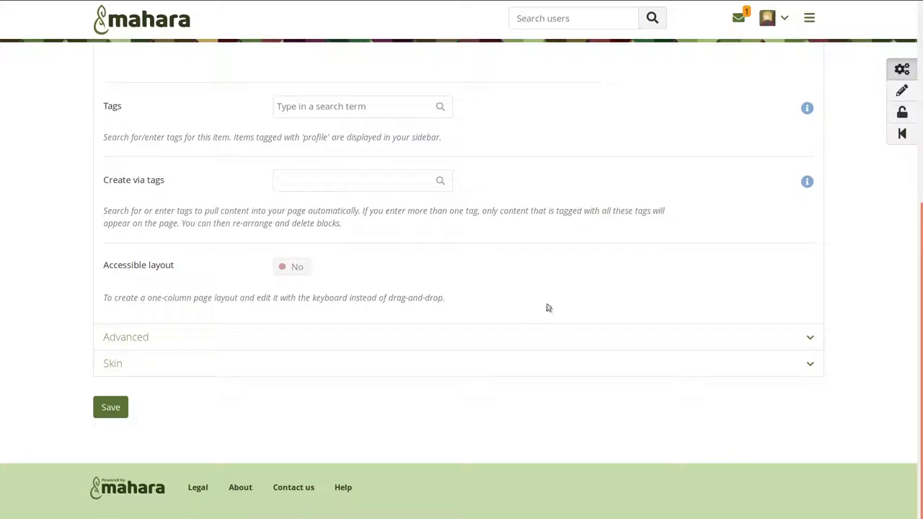
{"action": "left_click", "coordinate": [273, 373]}
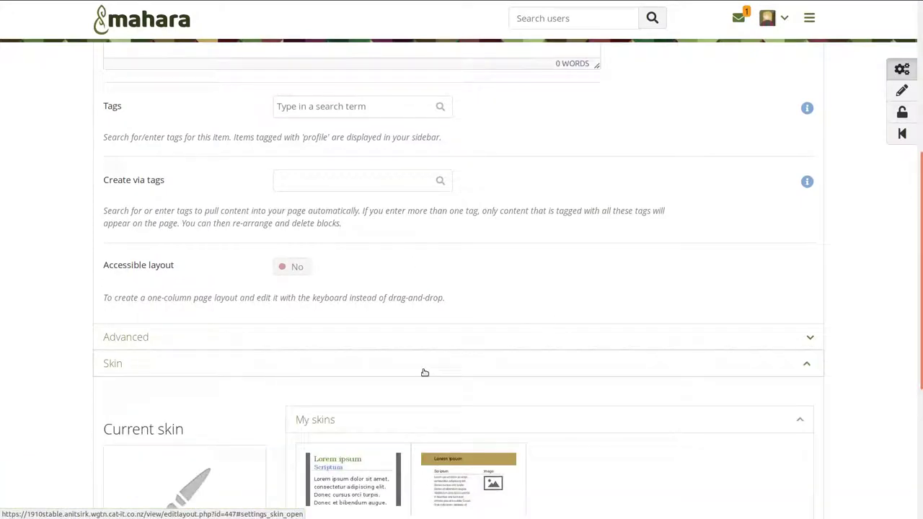
{"action": "left_click", "coordinate": [439, 479]}
{"action": "scroll", "coordinate": [440, 476], "scroll_direction": "down", "scroll_amount": 5}
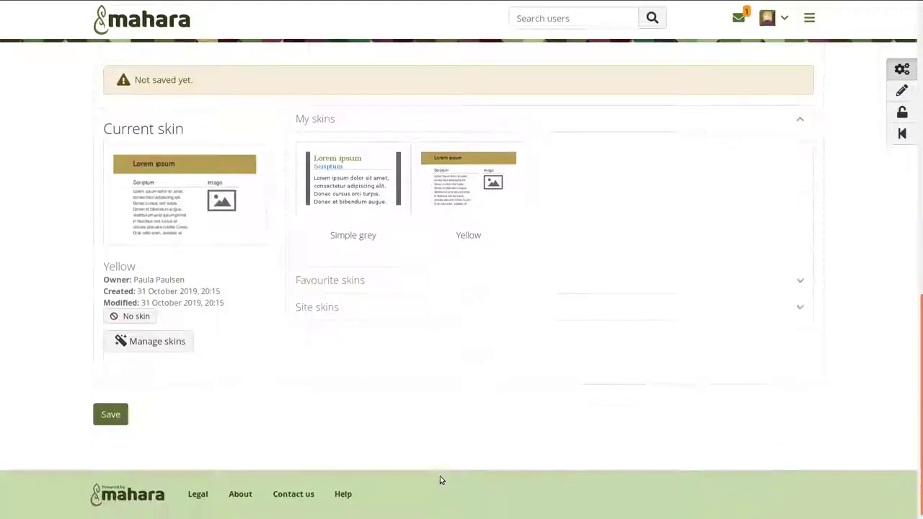
{"action": "left_click", "coordinate": [96, 409]}
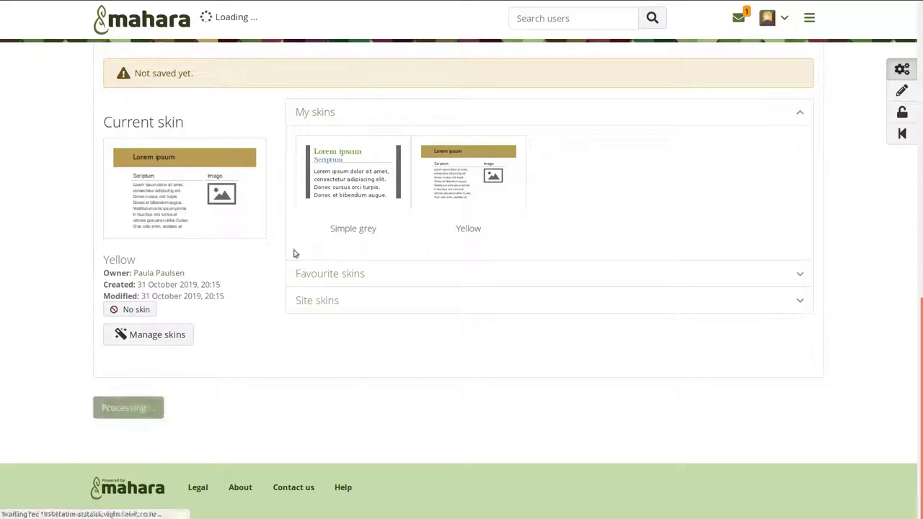
{"action": "left_click", "coordinate": [901, 126]}
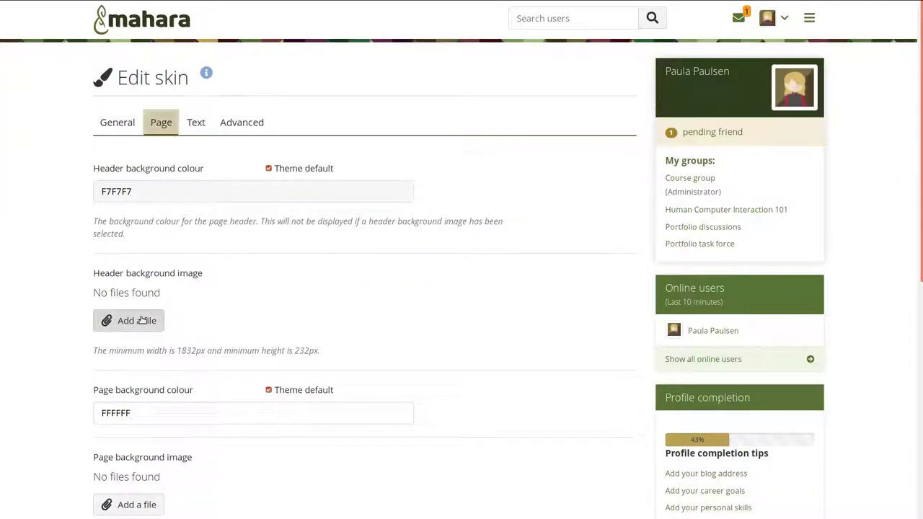
- Set a welly banner image as the skin's header background image
{"action": "left_click", "coordinate": [129, 320]}
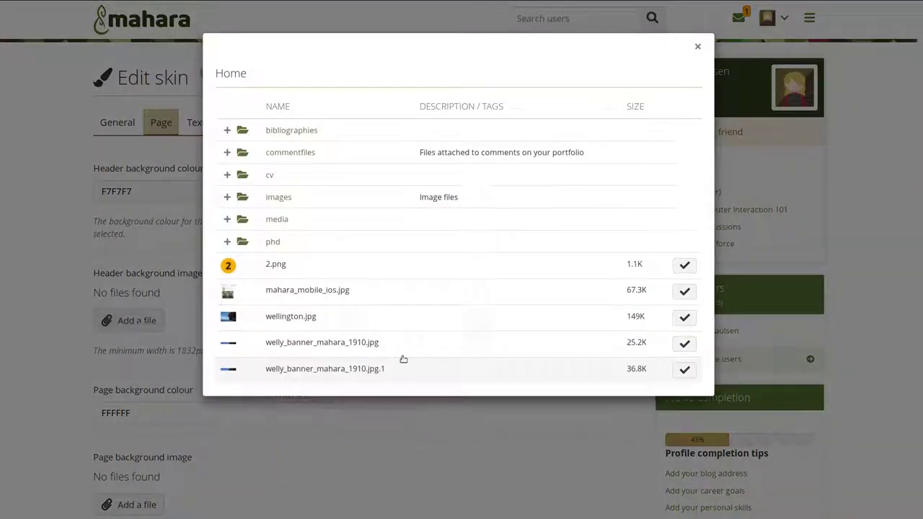
{"action": "left_click", "coordinate": [442, 370]}
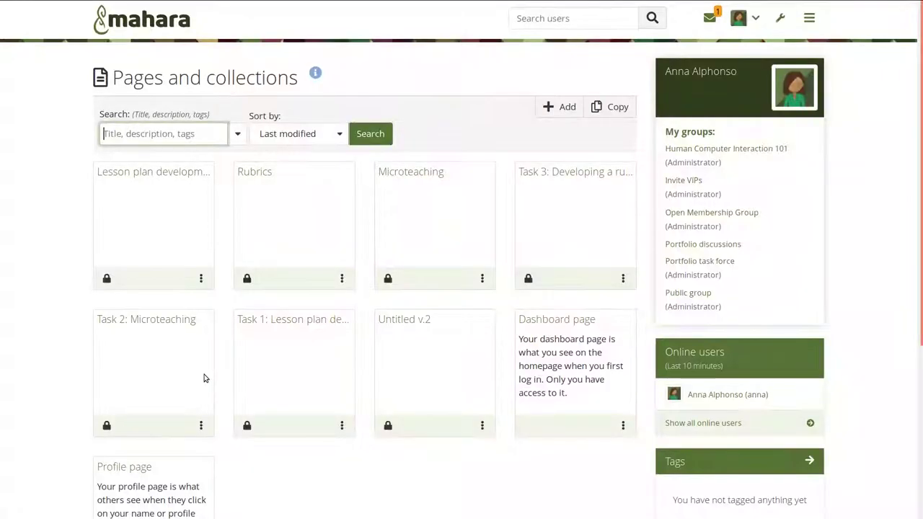
- Look over the Teaching practicum template's tasks in the plans list
{"action": "left_click", "coordinate": [808, 22]}
{"action": "left_click", "coordinate": [693, 201]}
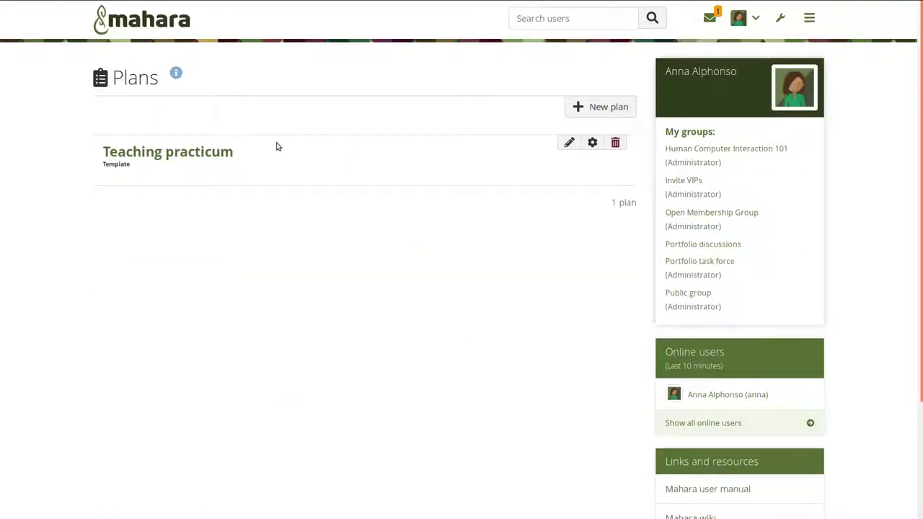
{"action": "left_click", "coordinate": [223, 154]}
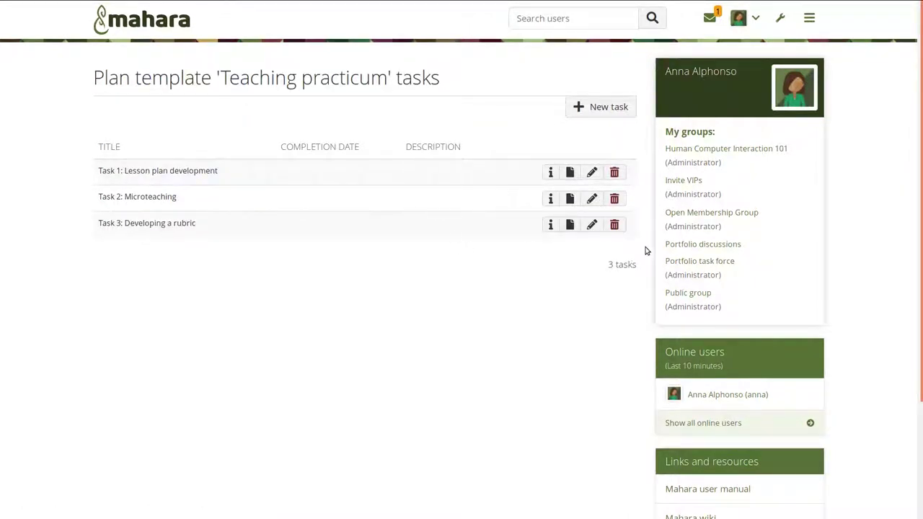
- Create and save a Portfolio task force group plan from the Teaching practicum template
{"action": "left_click", "coordinate": [693, 261]}
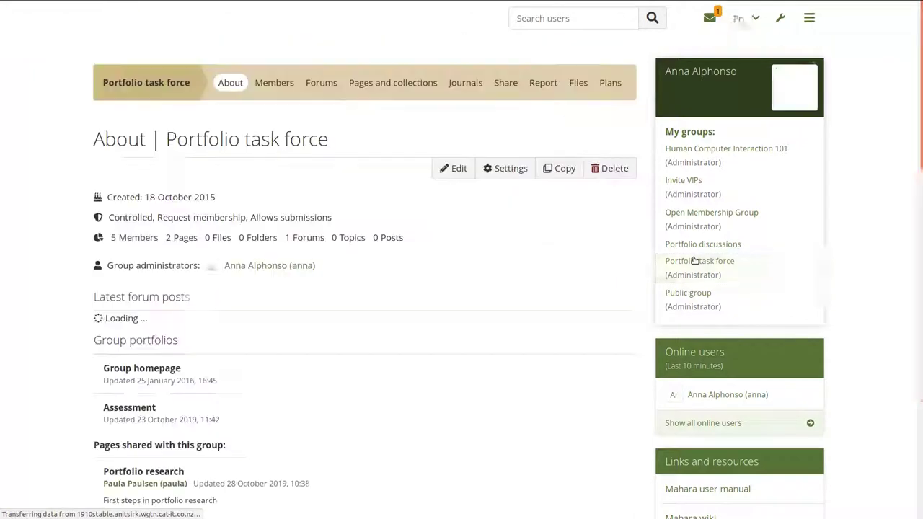
{"action": "left_click", "coordinate": [611, 85]}
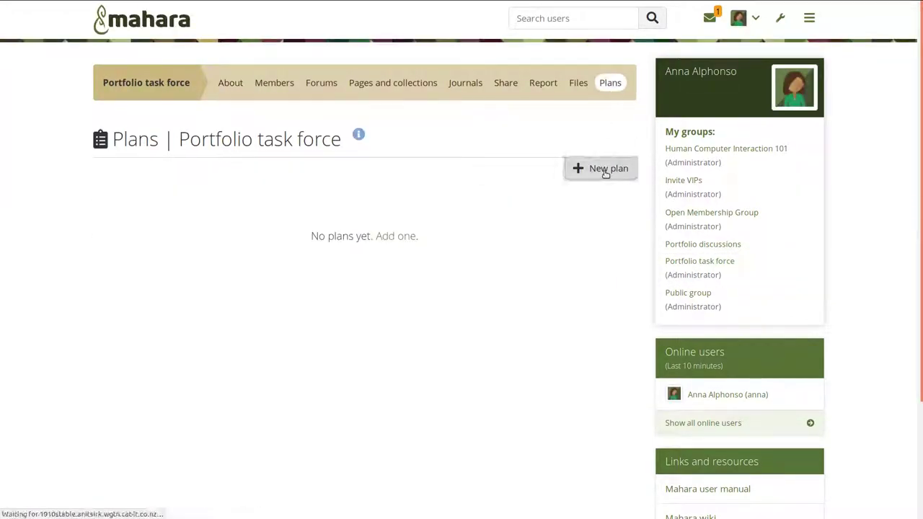
{"action": "left_click", "coordinate": [605, 170]}
{"action": "left_click", "coordinate": [151, 186]}
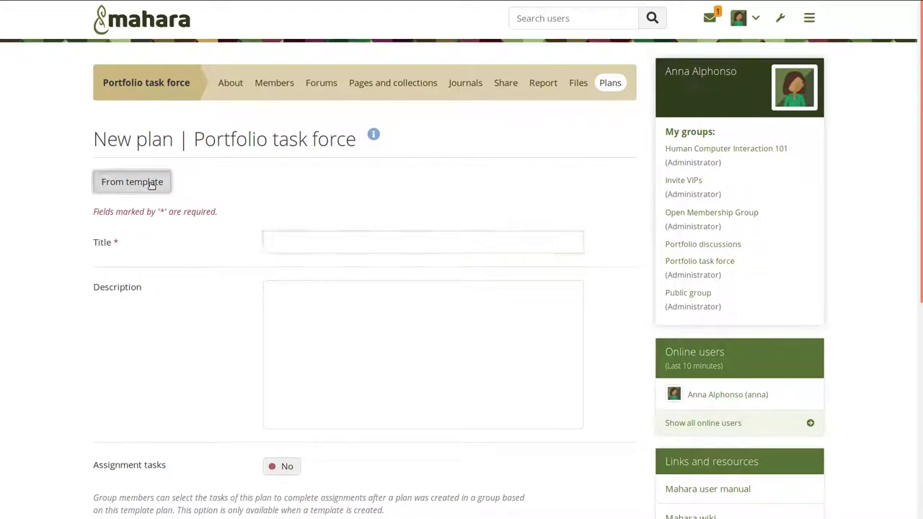
{"action": "left_click", "coordinate": [280, 132]}
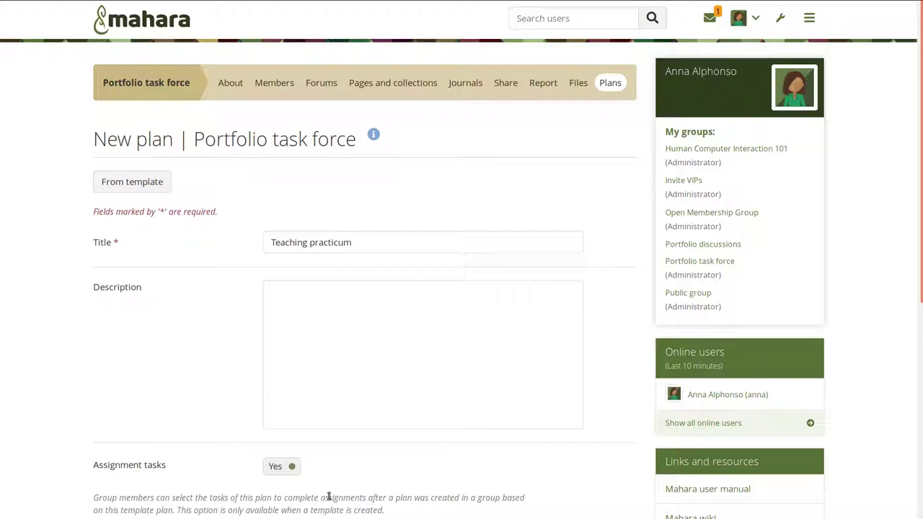
{"action": "scroll", "coordinate": [345, 468], "scroll_direction": "down", "scroll_amount": 4}
{"action": "left_click", "coordinate": [116, 476]}
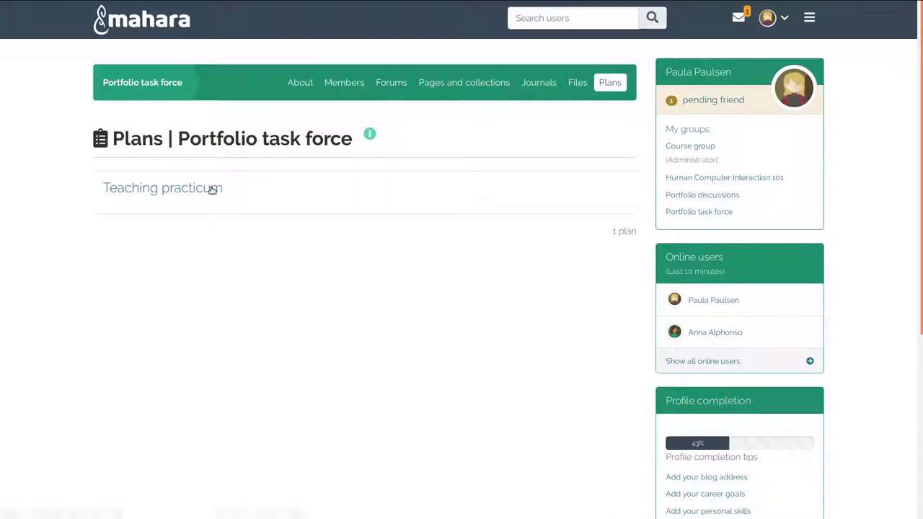
- Switch Task 3 and Task 2 of Teaching practicum to Yes, then go to Pages and collections
{"action": "left_click", "coordinate": [213, 188]}
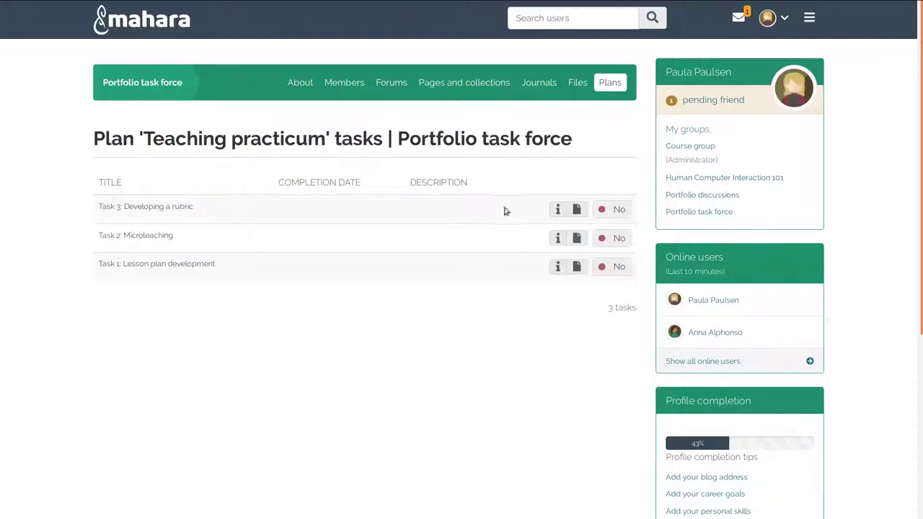
{"action": "left_click", "coordinate": [606, 209]}
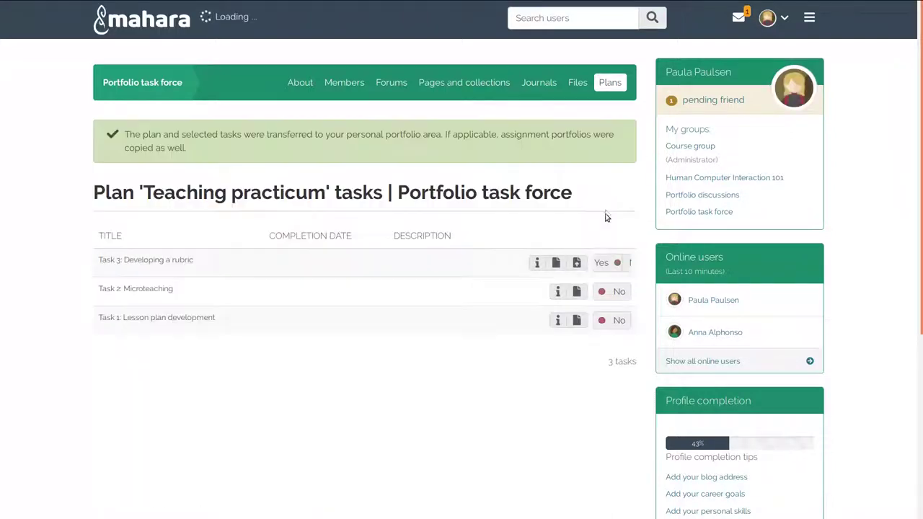
{"action": "left_click", "coordinate": [609, 292]}
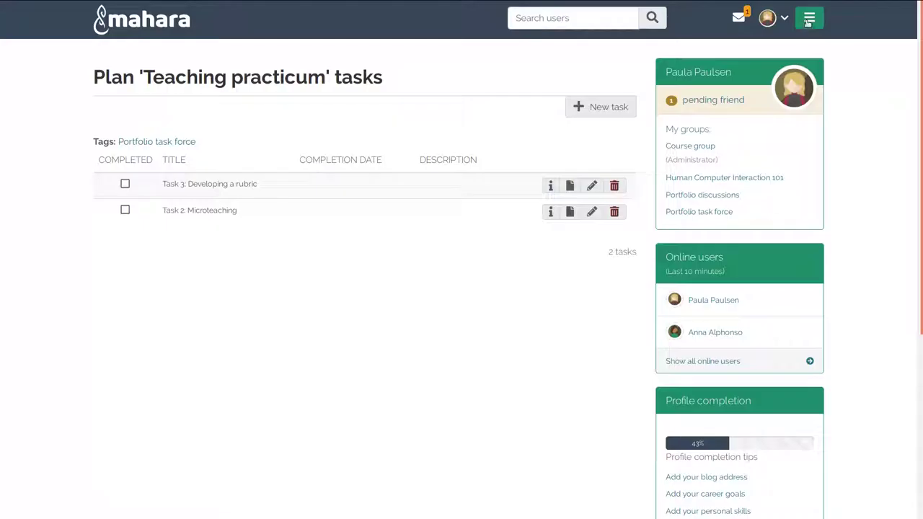
{"action": "left_click", "coordinate": [807, 22]}
{"action": "left_click", "coordinate": [721, 108]}
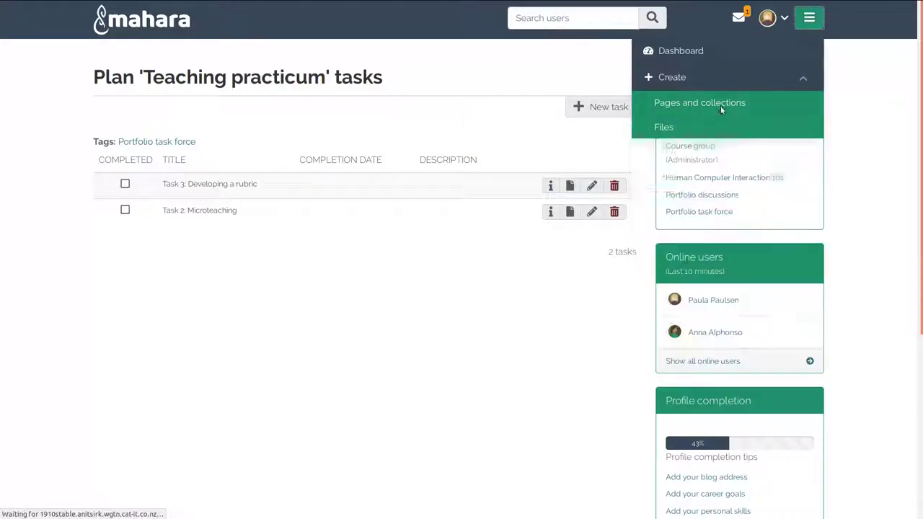